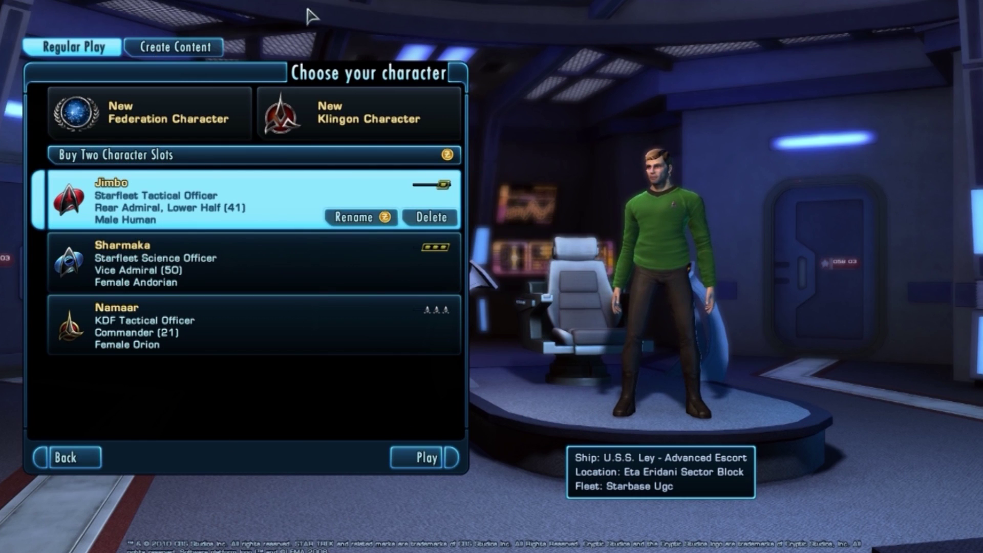
Enter The Foundry through content creation with the Starfleet science officer character SBUGC
left_click(163, 46)
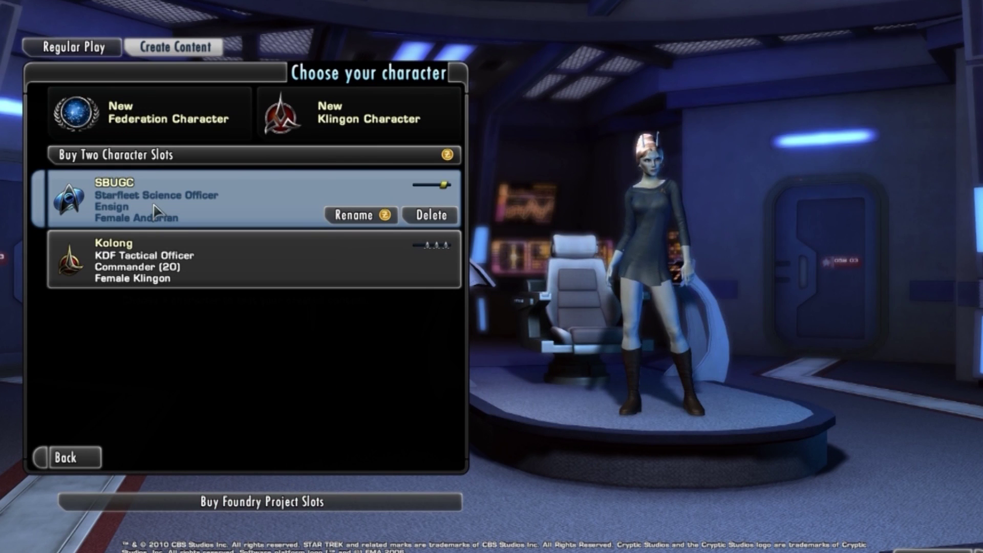
double_click(156, 189)
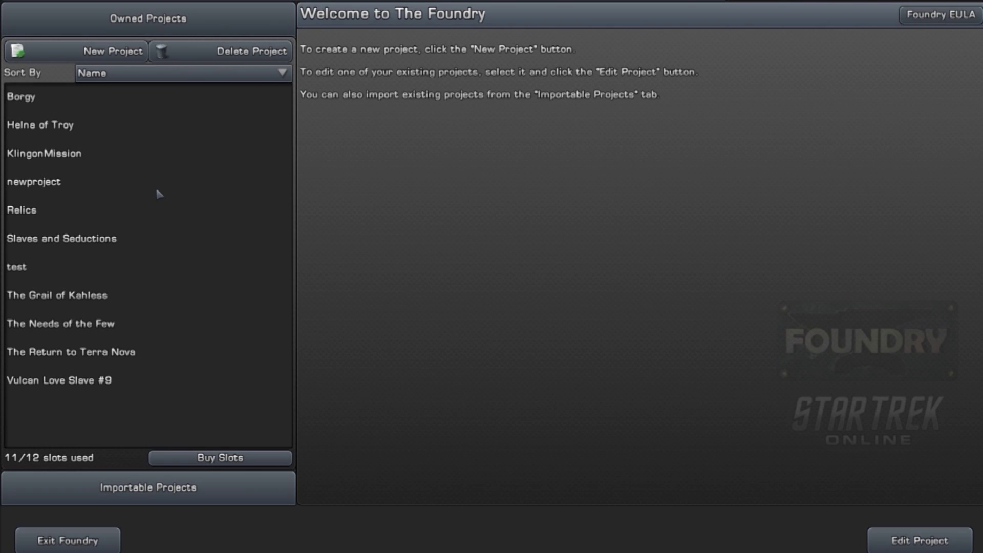
left_click(90, 53)
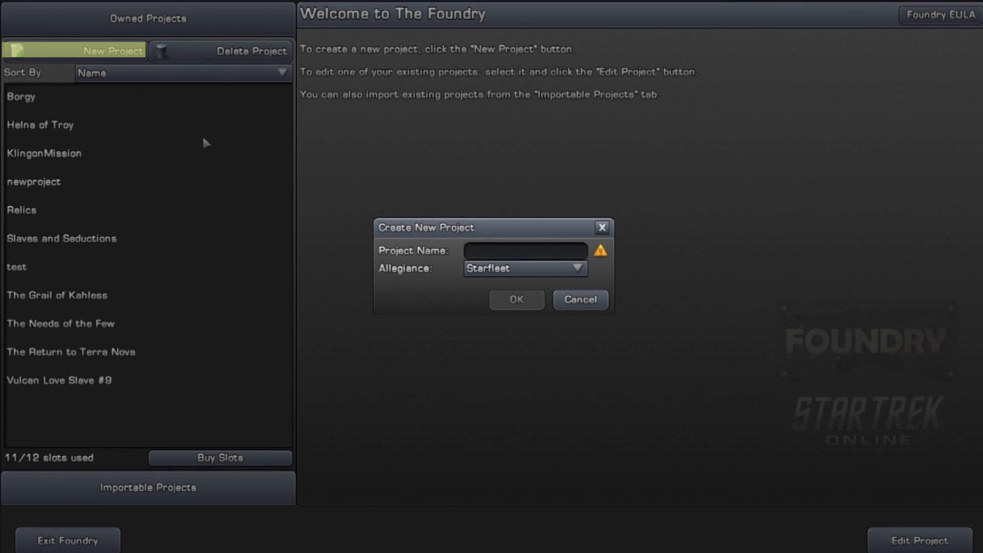
left_click(525, 271)
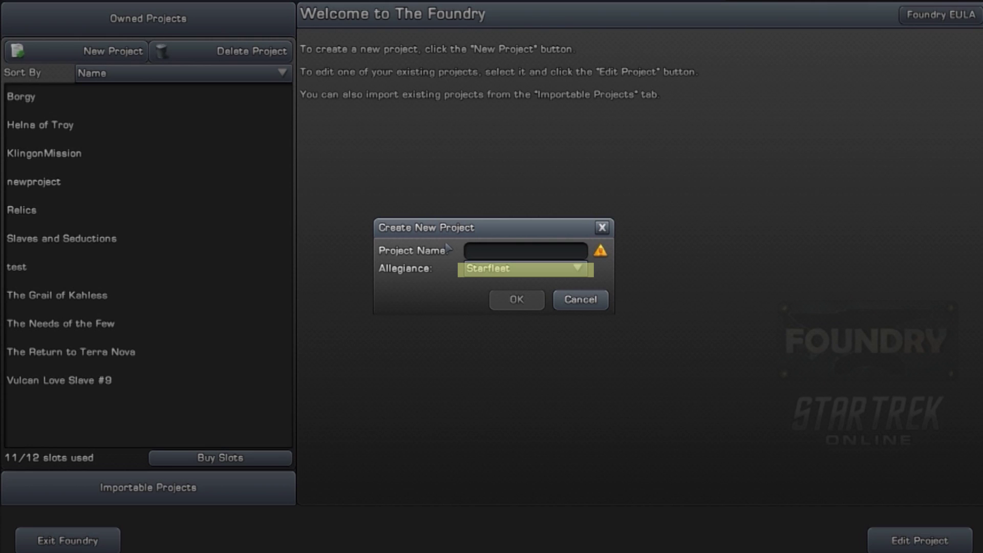
left_click(492, 253)
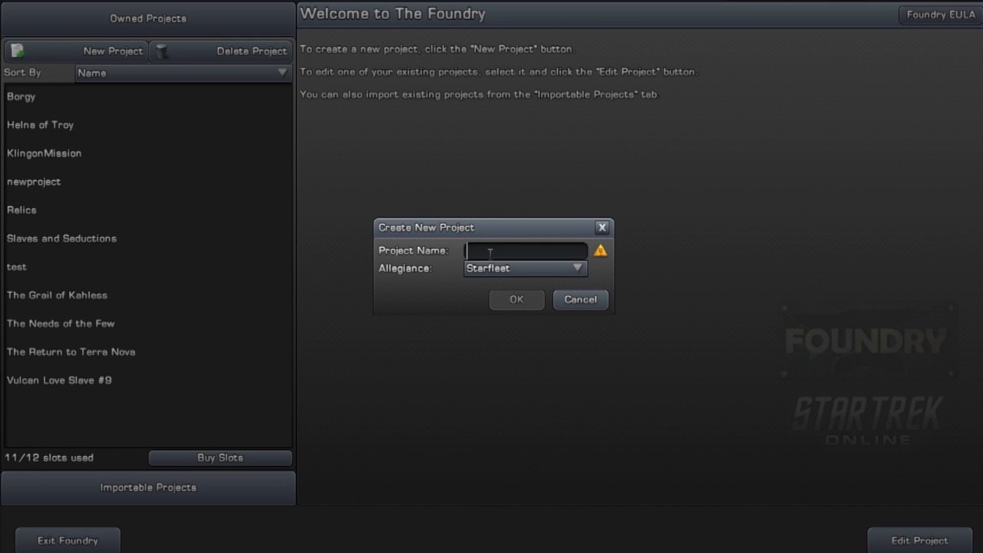
left_click(587, 304)
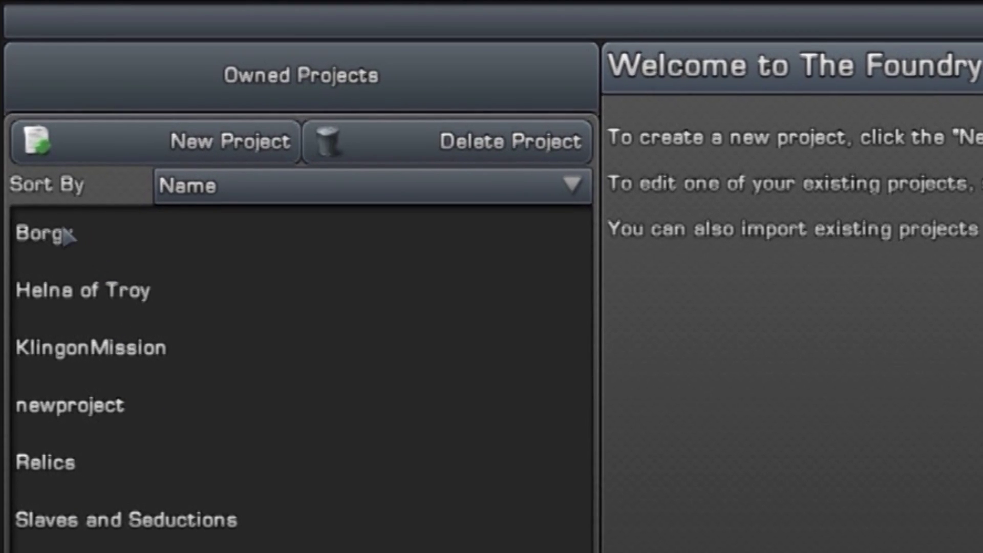
Open the owned project Borgy for editing and look at its description and private author notes fields
left_click(28, 97)
double_click(61, 230)
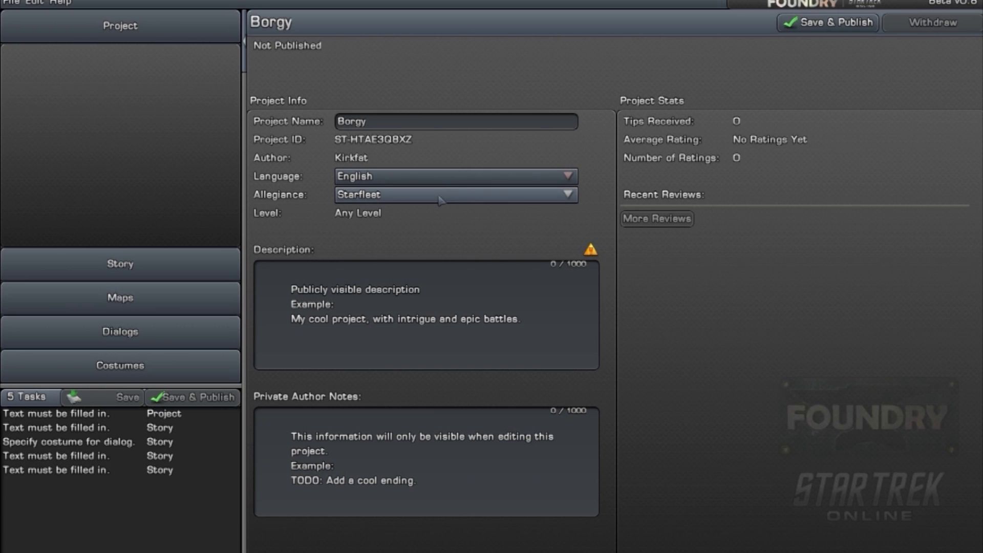
left_click(292, 280)
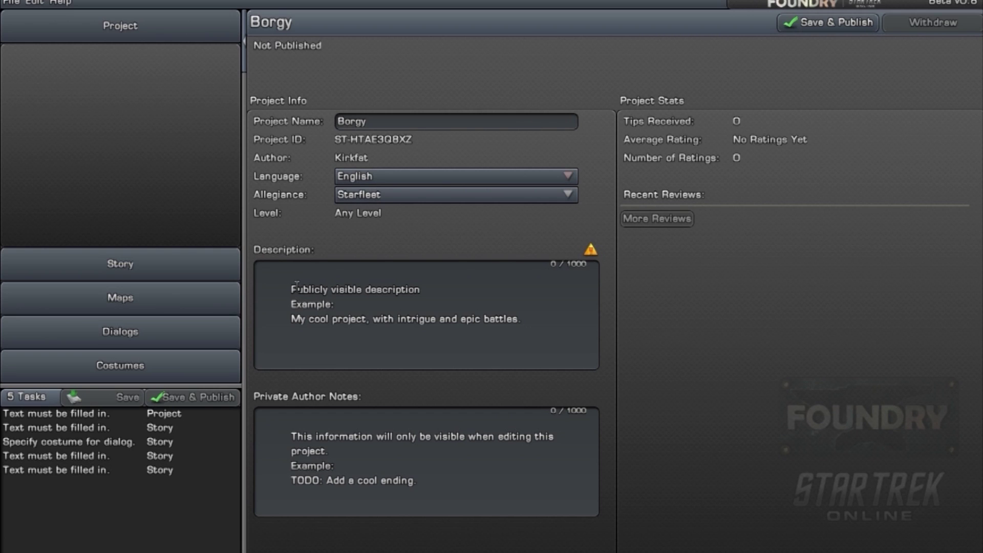
left_click(279, 427)
left_click(294, 434)
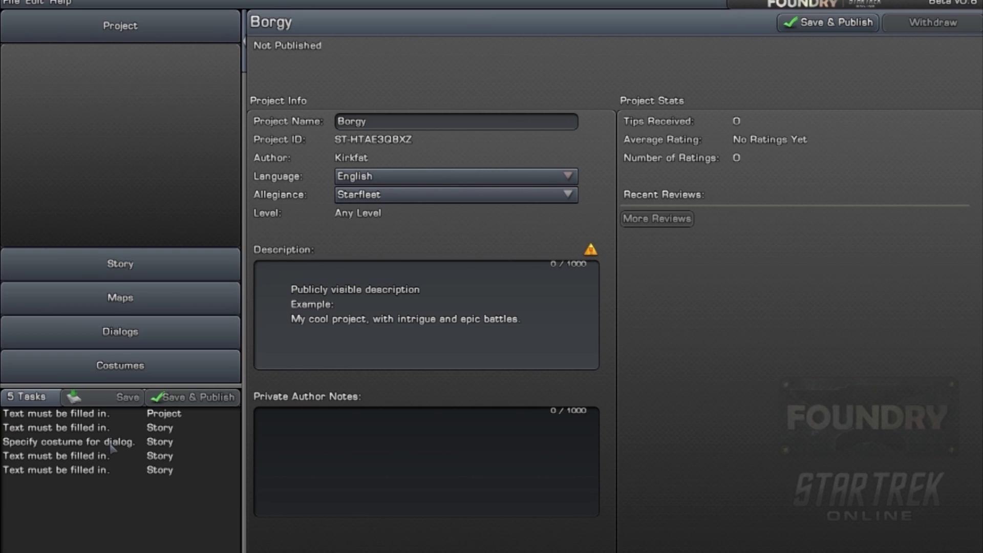
Follow the outstanding project and story text tasks to their pages, ending on the story layout
left_click(95, 414)
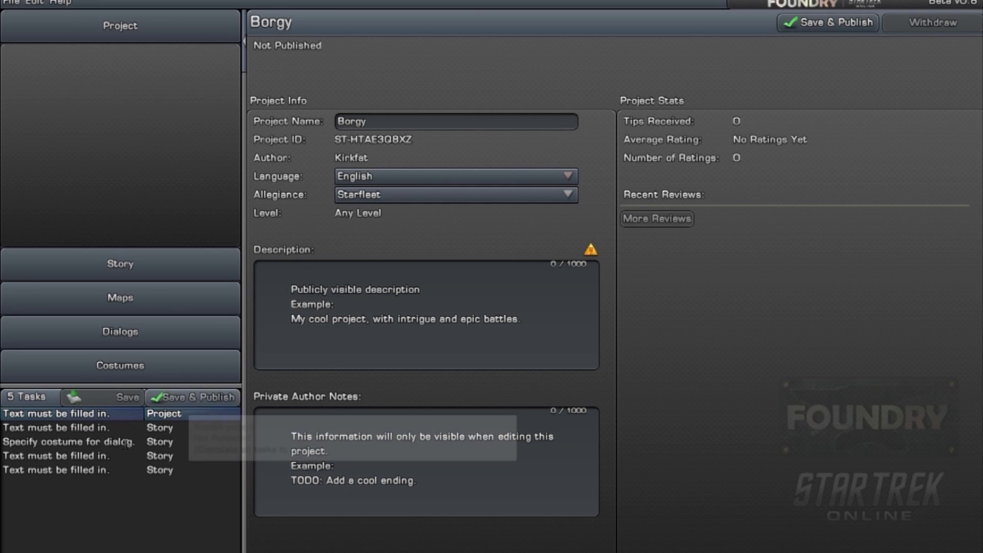
left_click(94, 428)
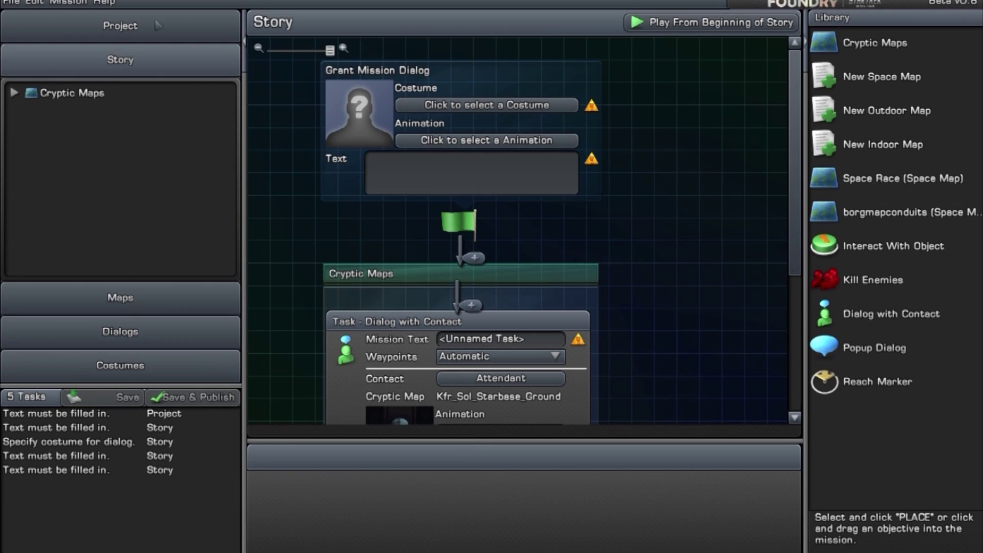
left_click(120, 25)
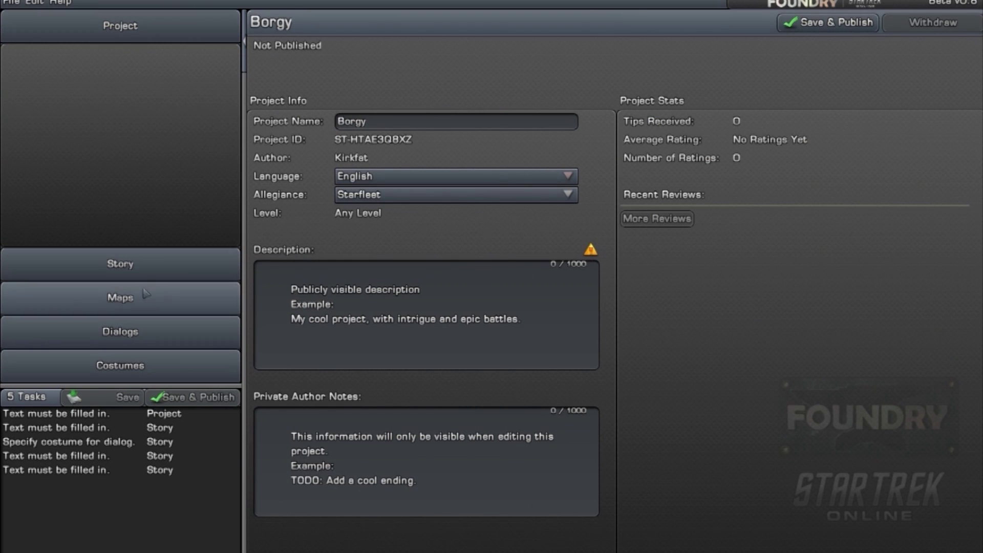
left_click(131, 263)
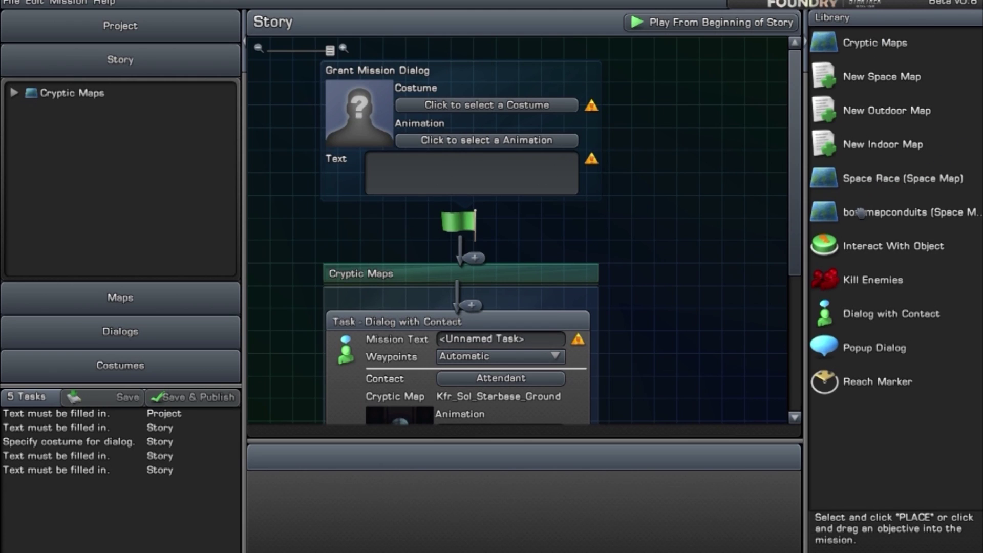
Examine the story flow from the Grant Mission Dialog through the Dialog with Contact task to its end
left_click(912, 247)
scroll(799, 138, "down", 1)
left_click_drag(798, 138, 800, 230)
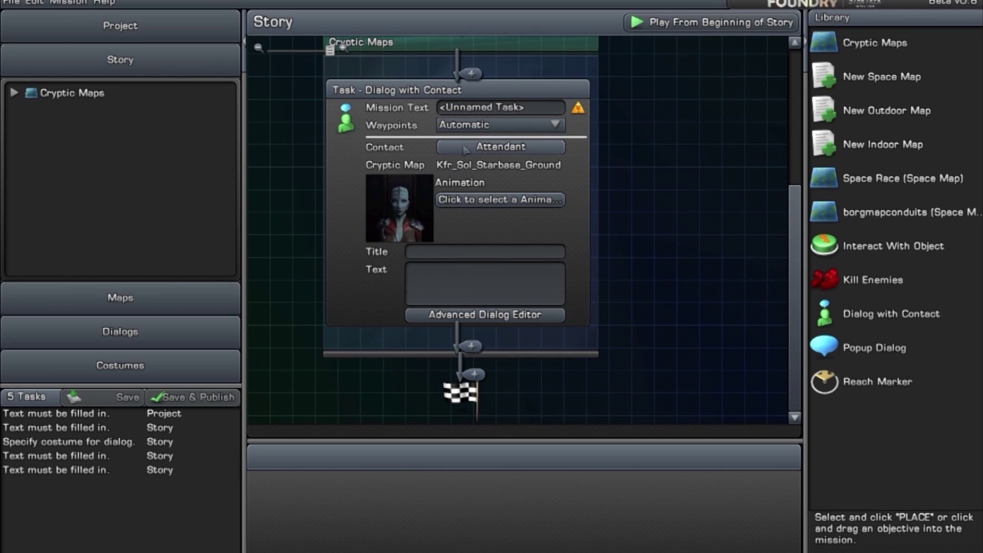
left_click_drag(797, 233, 799, 99)
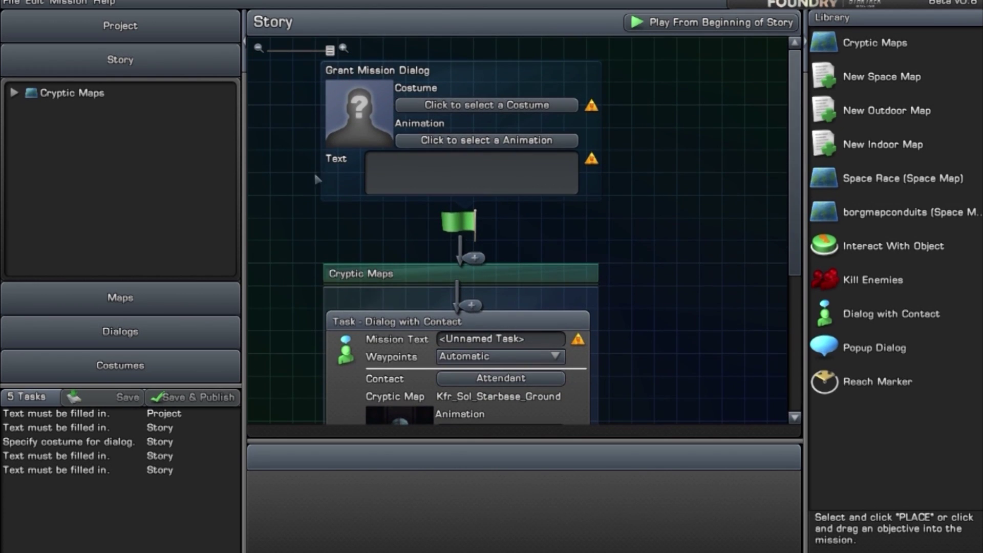
Look over the Space Race map layout and compare it with the project's story layout
left_click(108, 298)
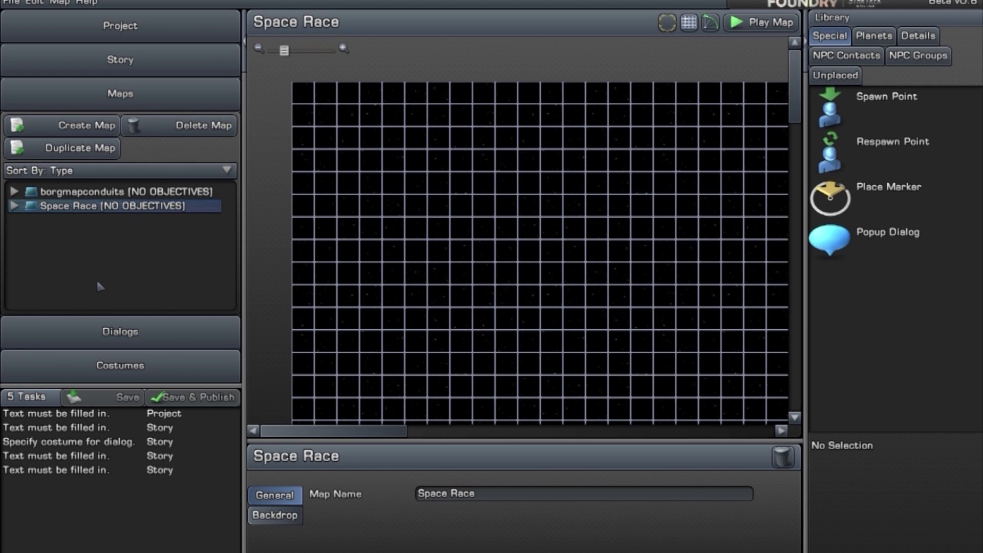
left_click(118, 59)
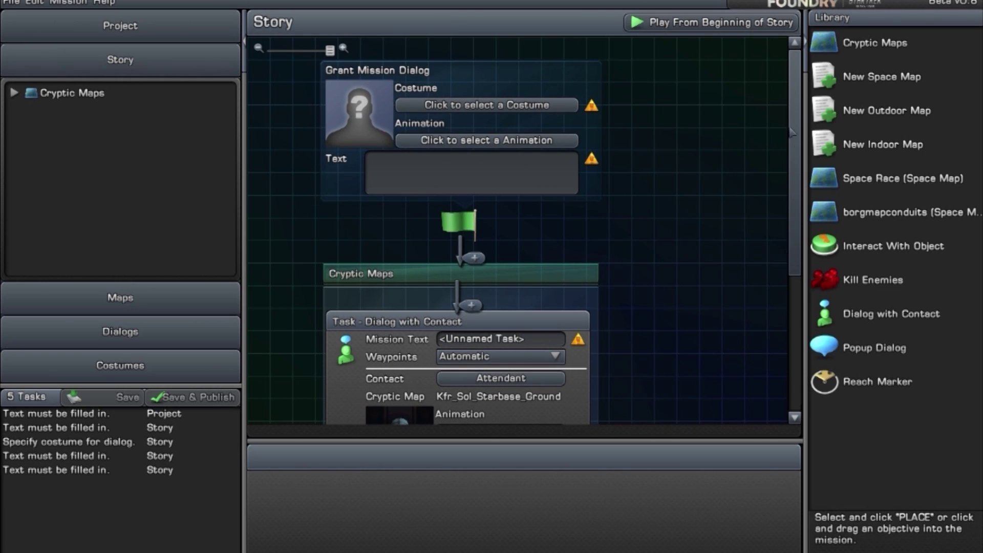
left_click_drag(797, 109, 805, 234)
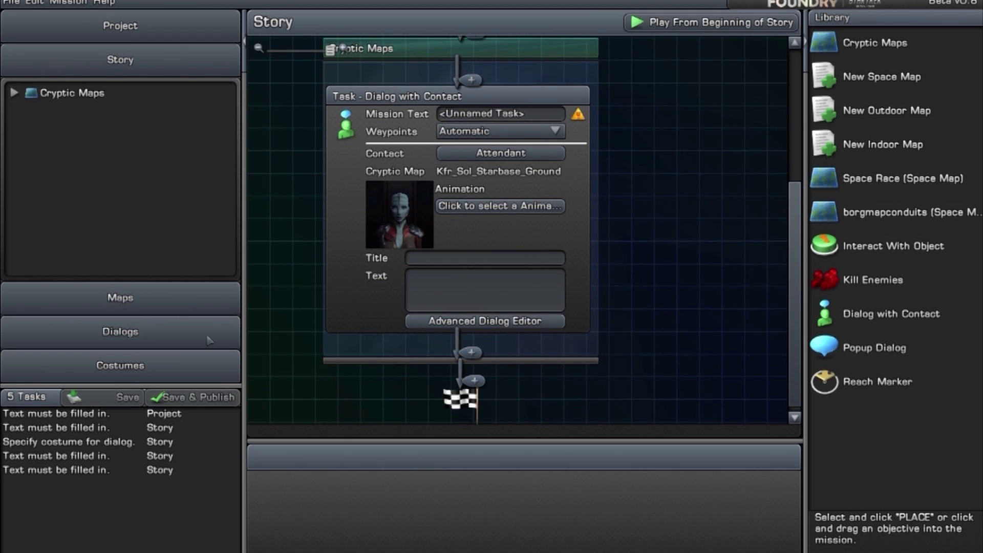
left_click(130, 297)
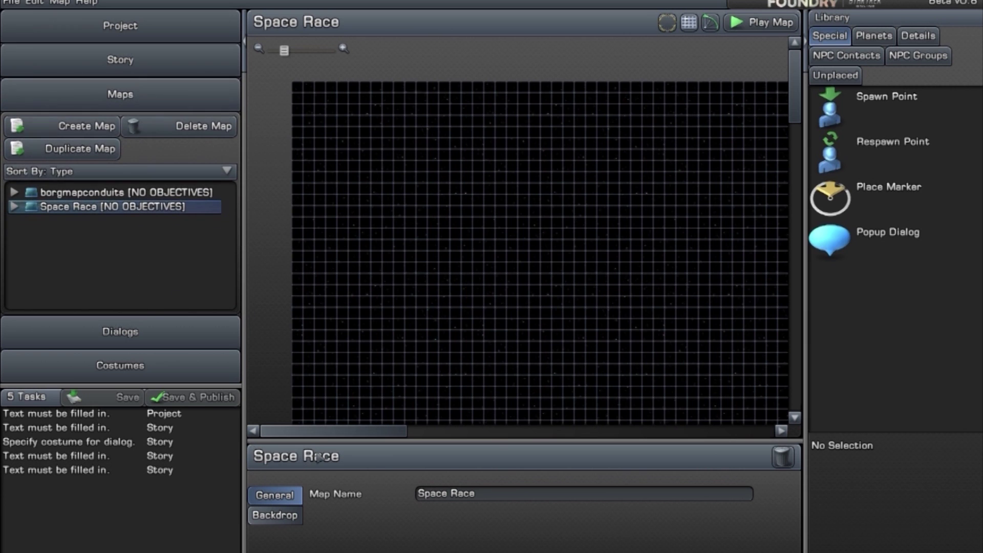
left_click_drag(330, 432, 519, 440)
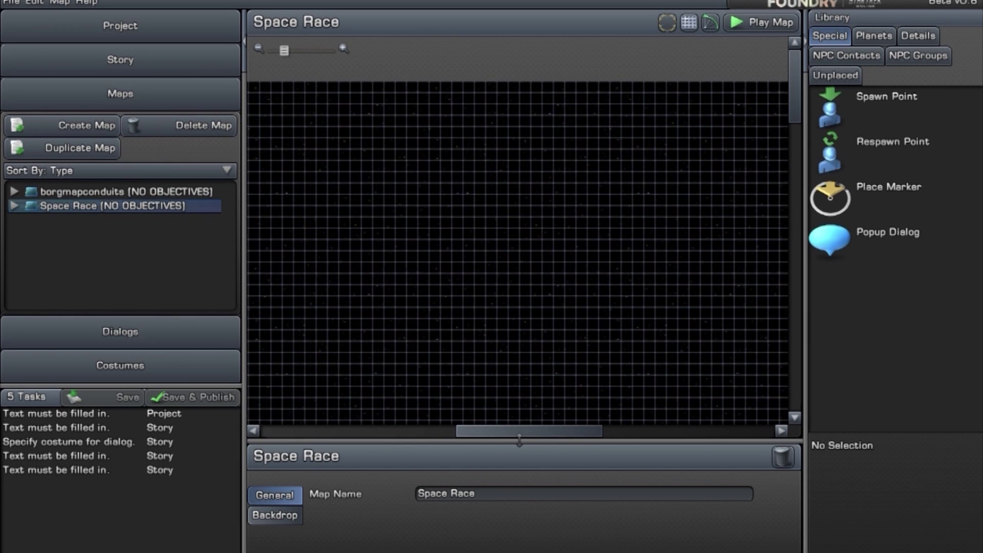
mouse_move(795, 79)
left_mouse_down()
mouse_move(813, 134)
mouse_move(813, 87)
left_mouse_up()
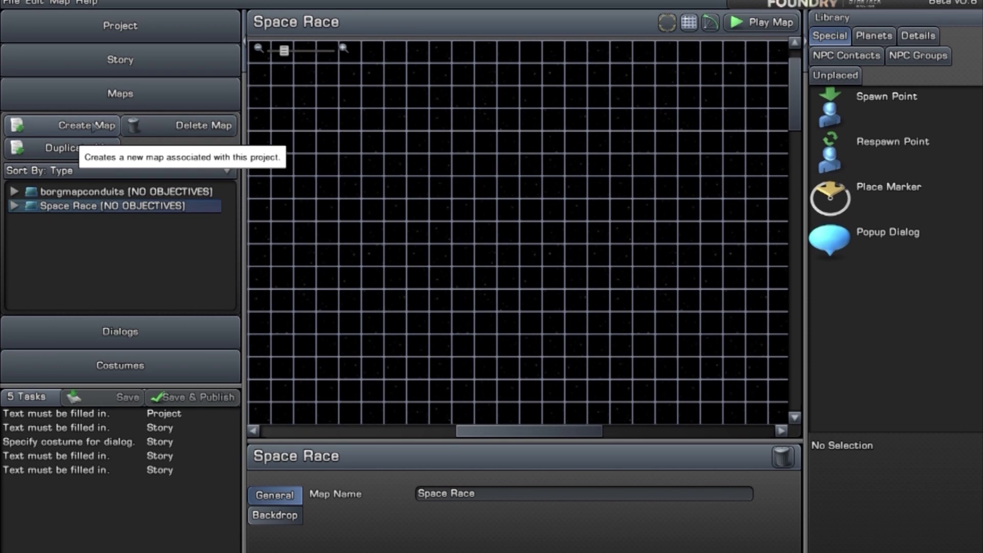
Start a new space map, compare the custom and pre-made options, and preview the pre-made Aelas Space map
left_click(94, 126)
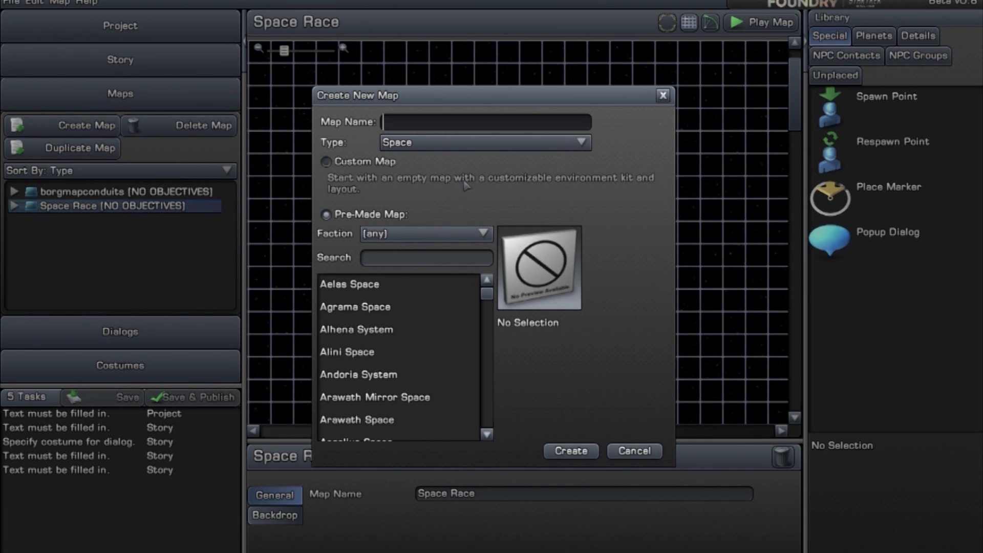
left_click(449, 143)
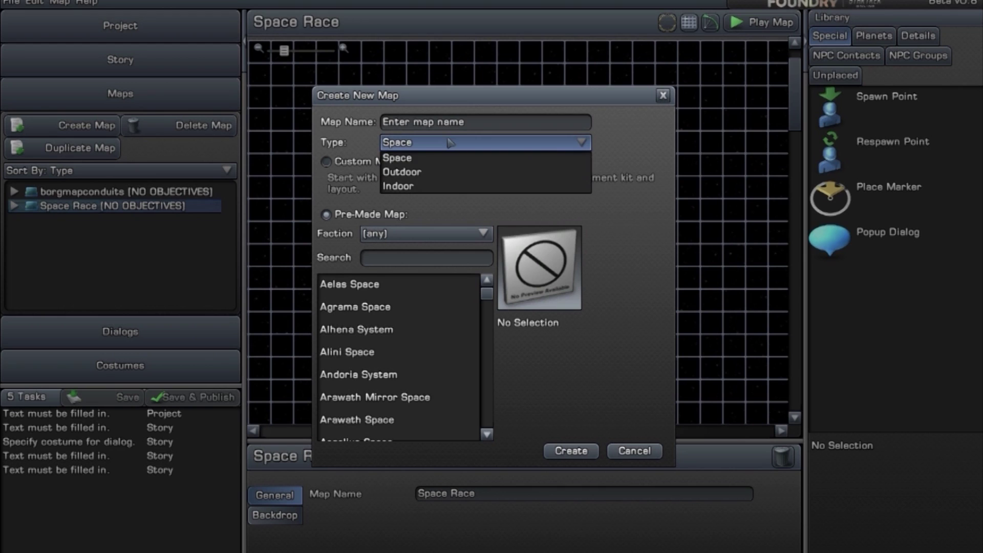
left_click(326, 162)
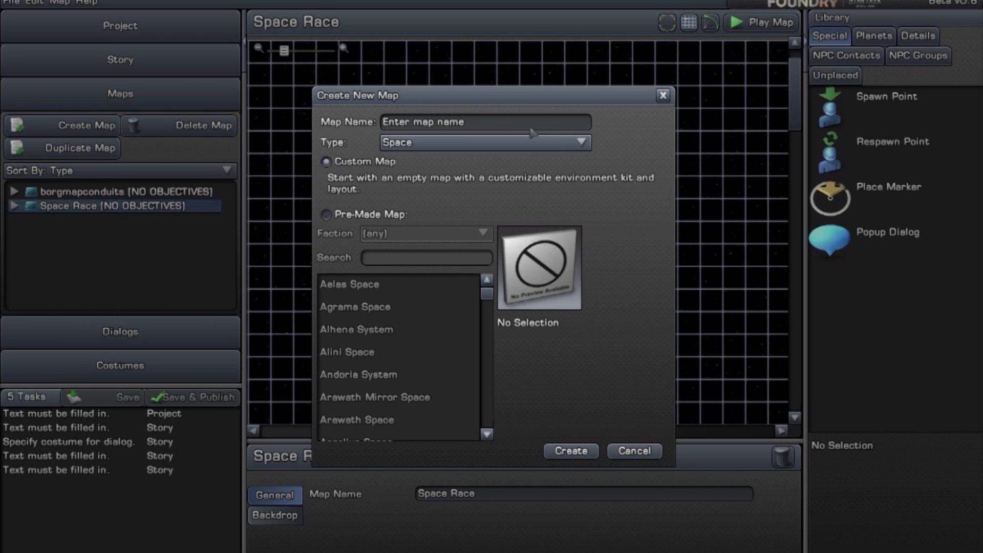
left_click(325, 212)
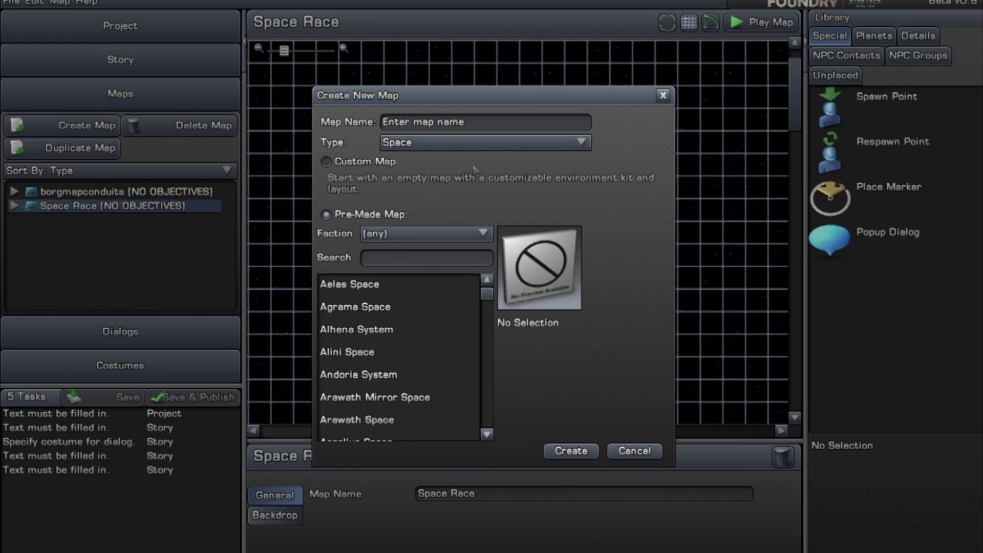
left_click(395, 286)
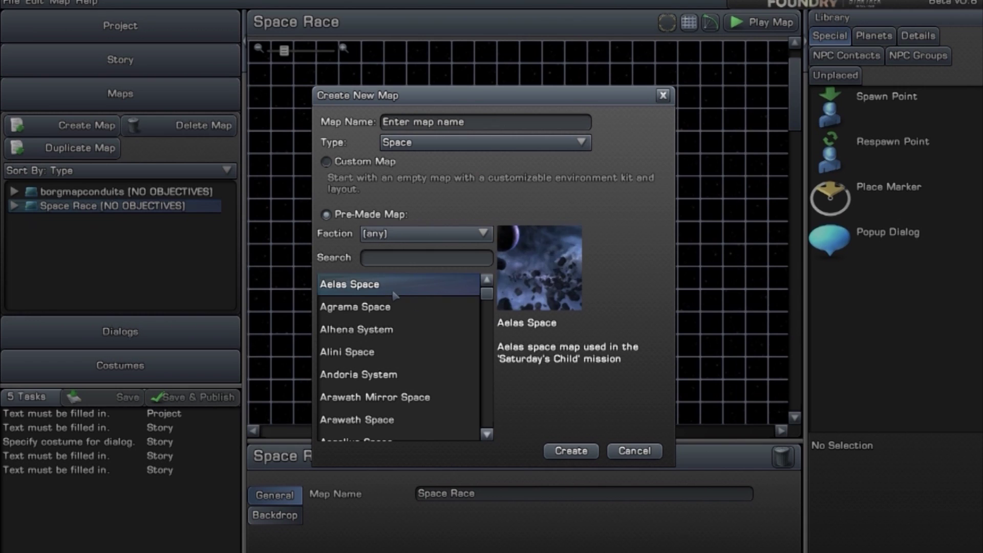
mouse_move(563, 284)
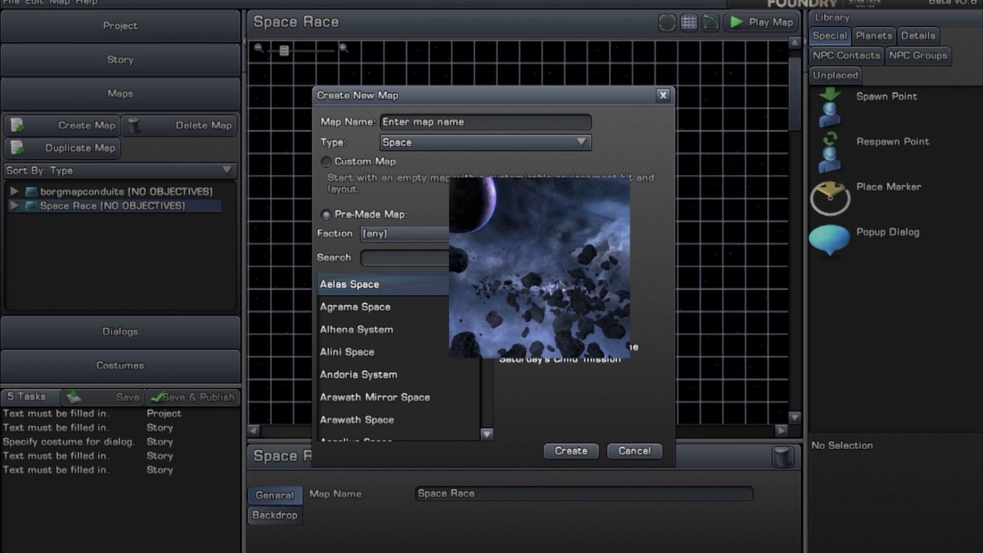
Switch the new map's type to Outdoor and preview the pre-made Alien Clearing 01 and Crystal City Hills 01 maps
left_click(457, 144)
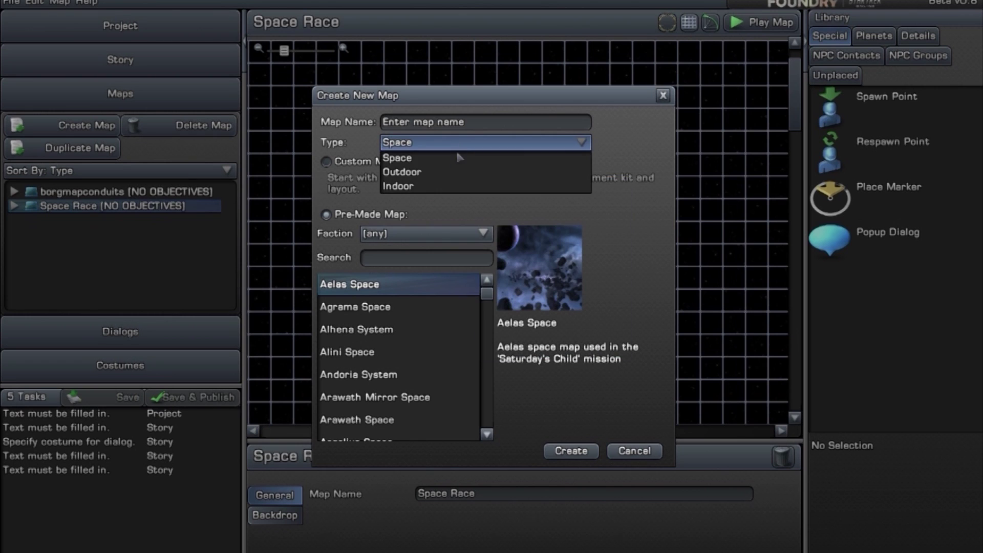
left_click(448, 173)
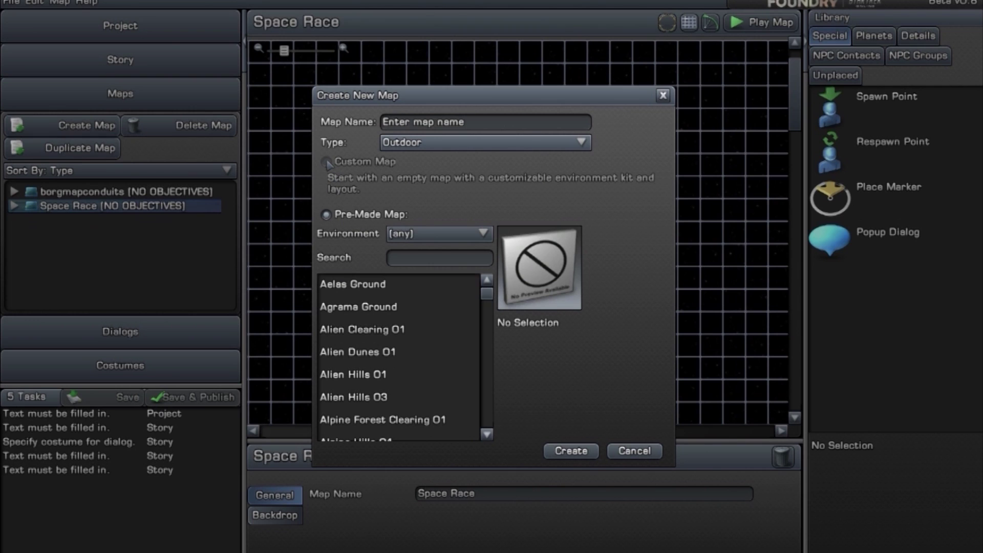
left_click(387, 331)
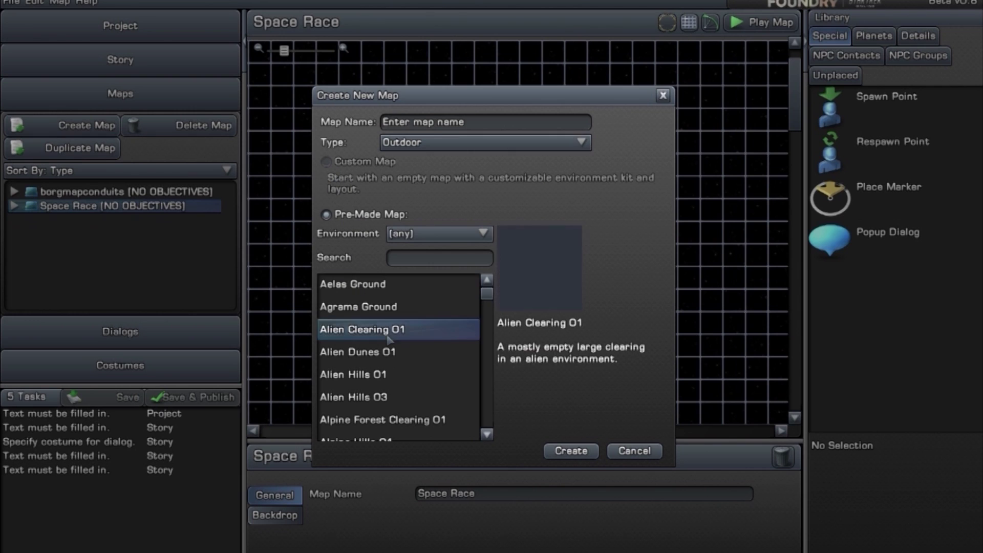
scroll(449, 340, "down", 3)
scroll(447, 334, "down", 5)
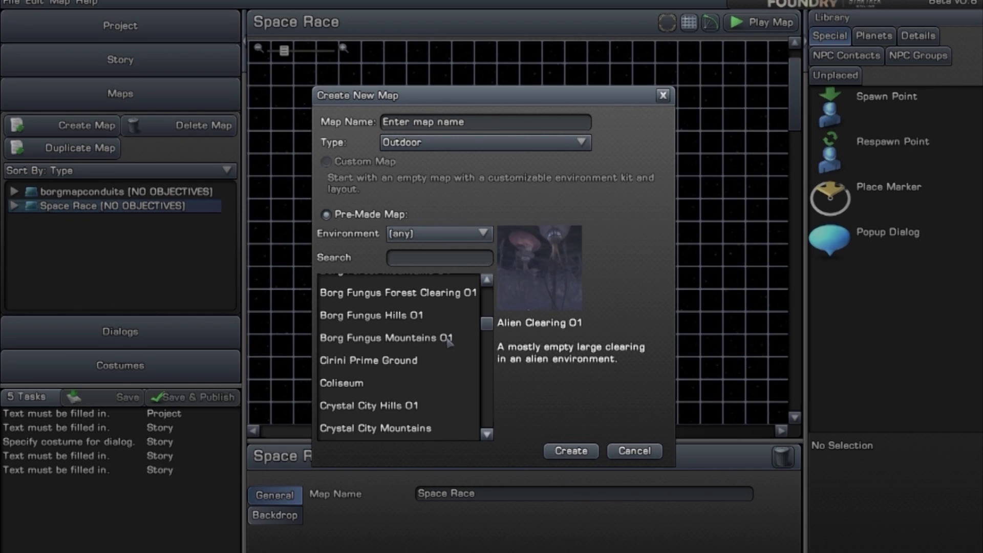
left_click(363, 340)
left_click(378, 408)
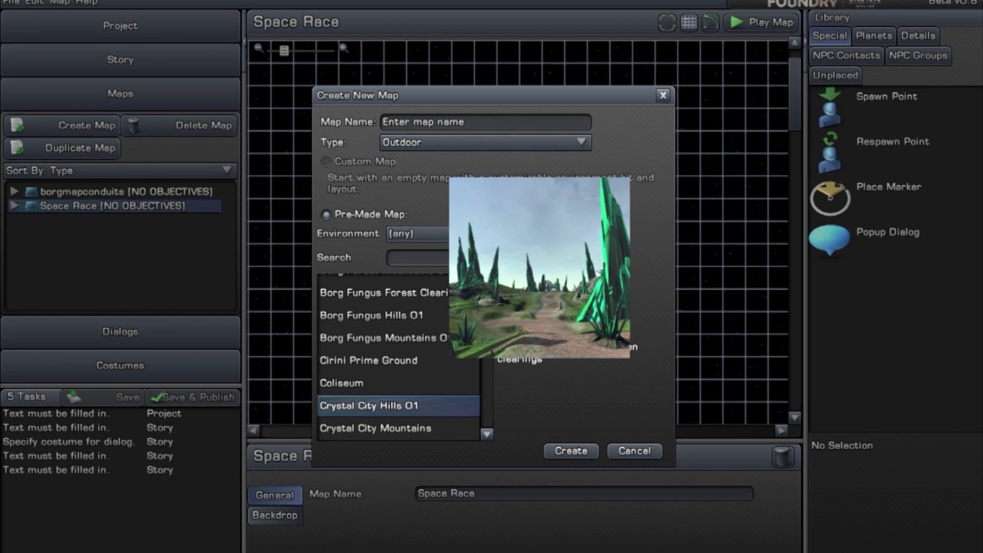
Switch the new map's type to Indoor, browse the pre-made interior maps, and close the dialog without creating a map
left_click(545, 143)
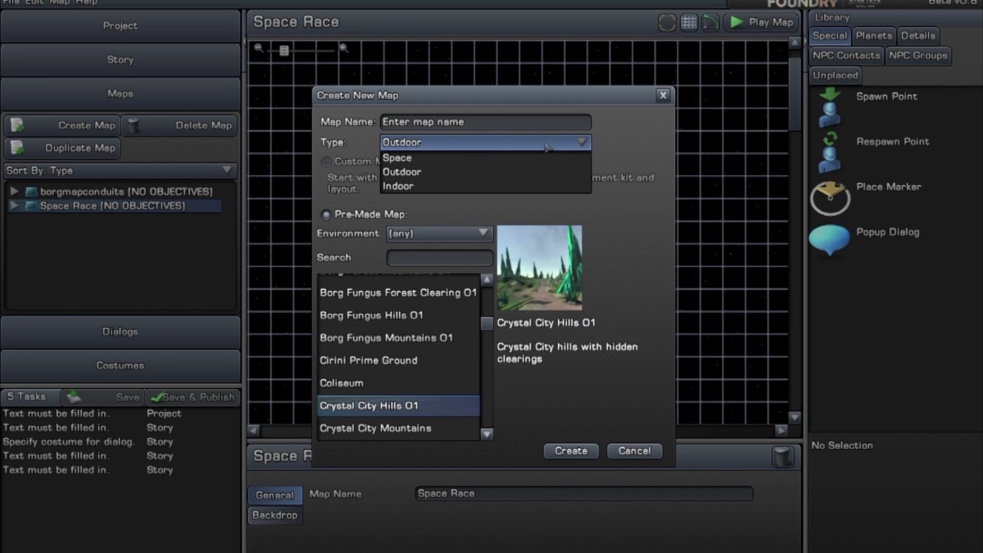
left_click(496, 188)
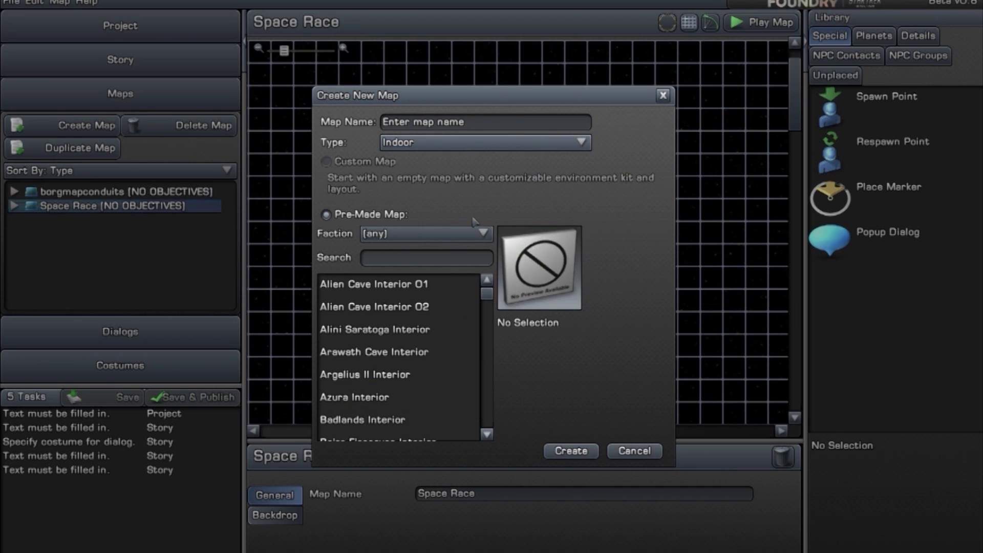
scroll(437, 326, "down", 2)
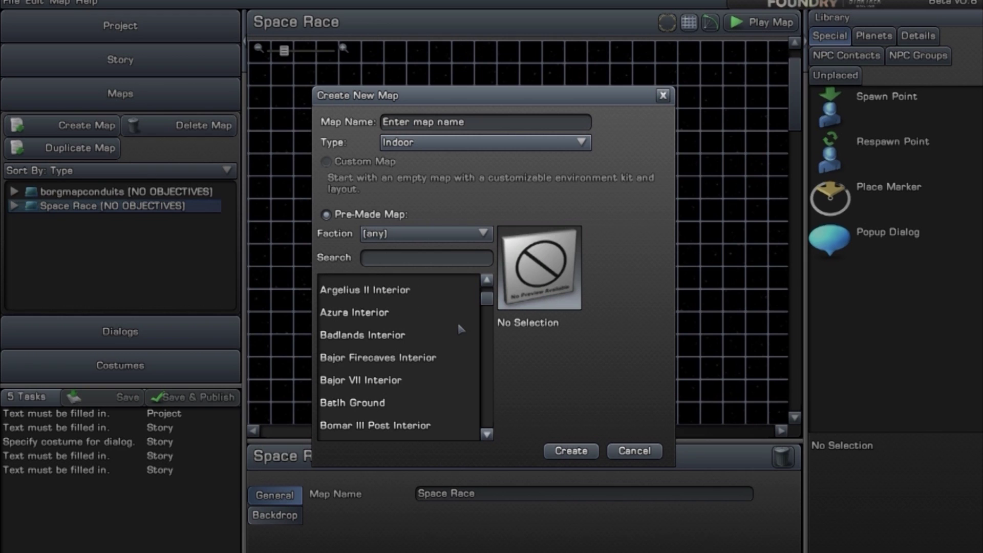
mouse_move(489, 304)
left_mouse_down()
mouse_move(489, 349)
mouse_move(488, 304)
left_mouse_up()
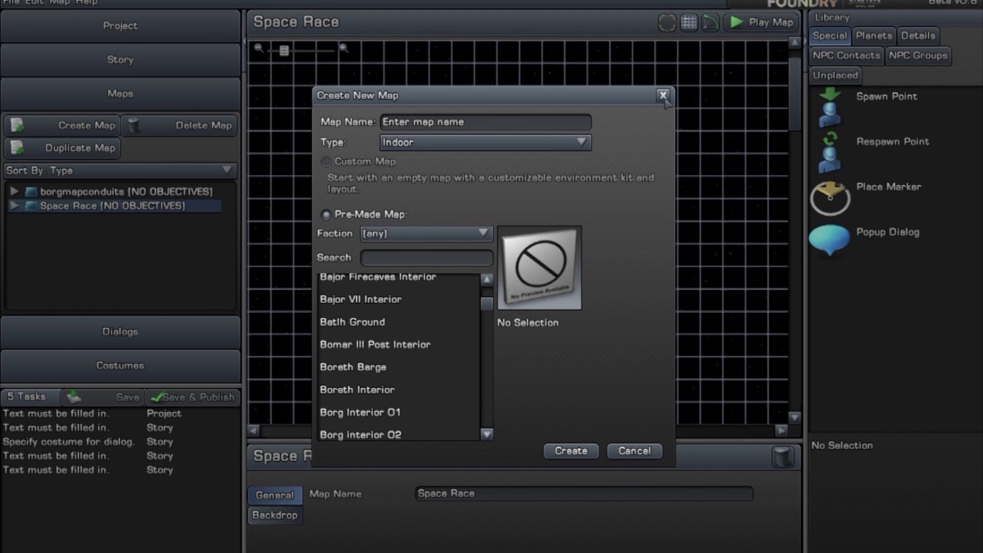
left_click(663, 96)
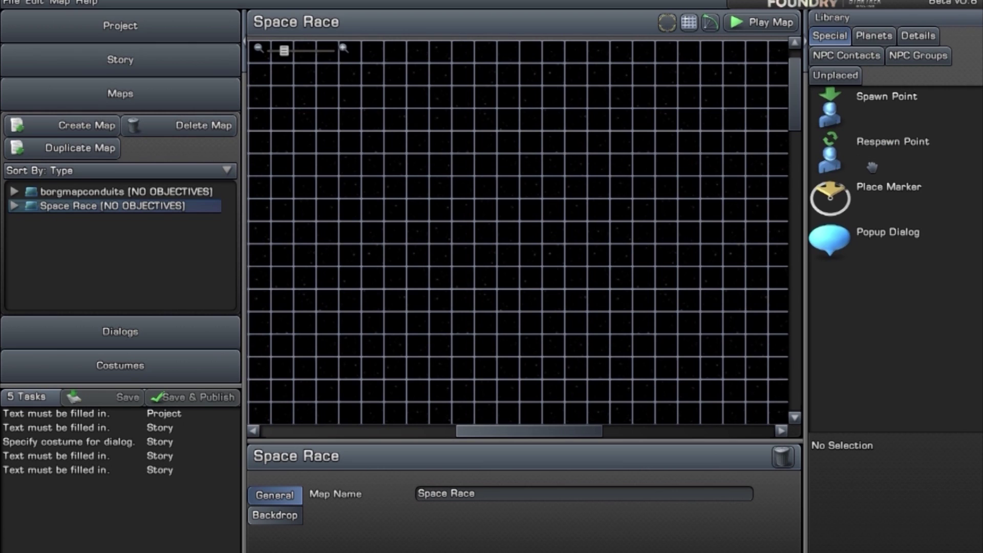
Browse the planets, details and NPC contacts available in the library for the Space Race map
left_click(873, 37)
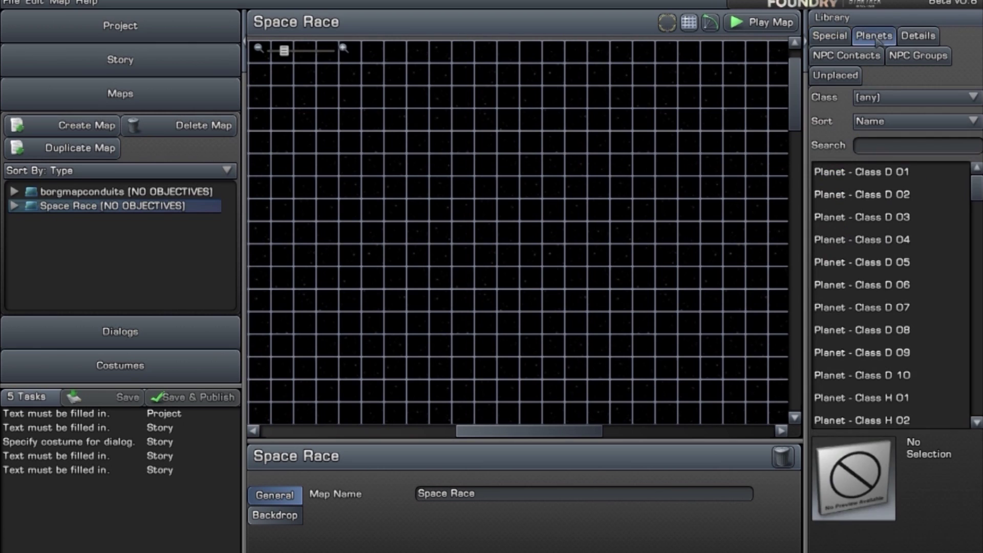
left_click(919, 37)
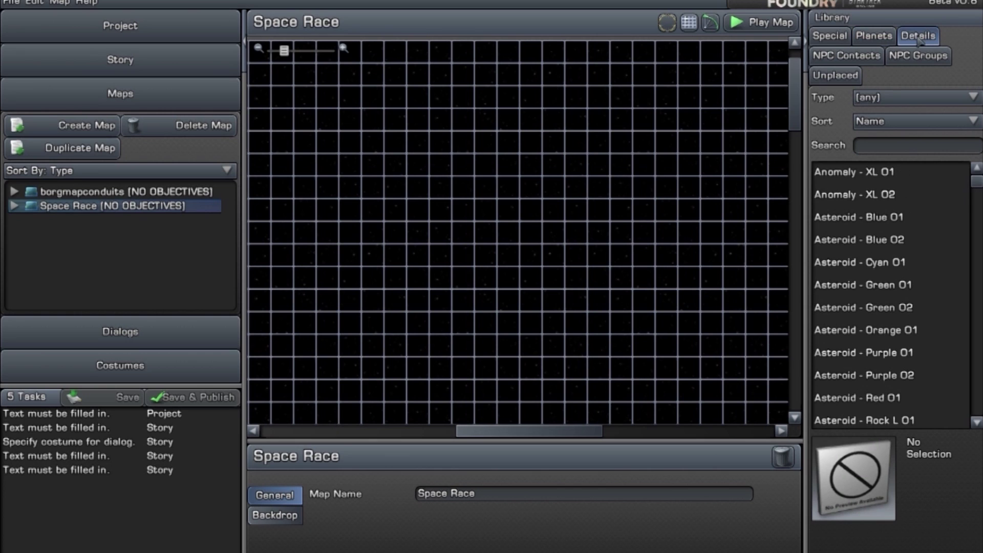
left_click(838, 57)
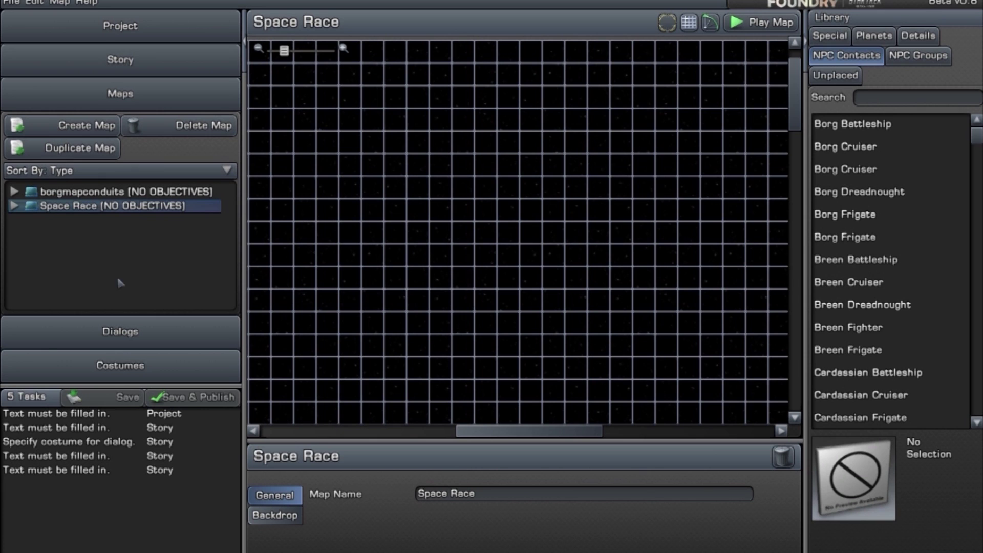
Look over the project's dialogs and costumes, and try to create a Ground Character costume without a name
left_click(104, 338)
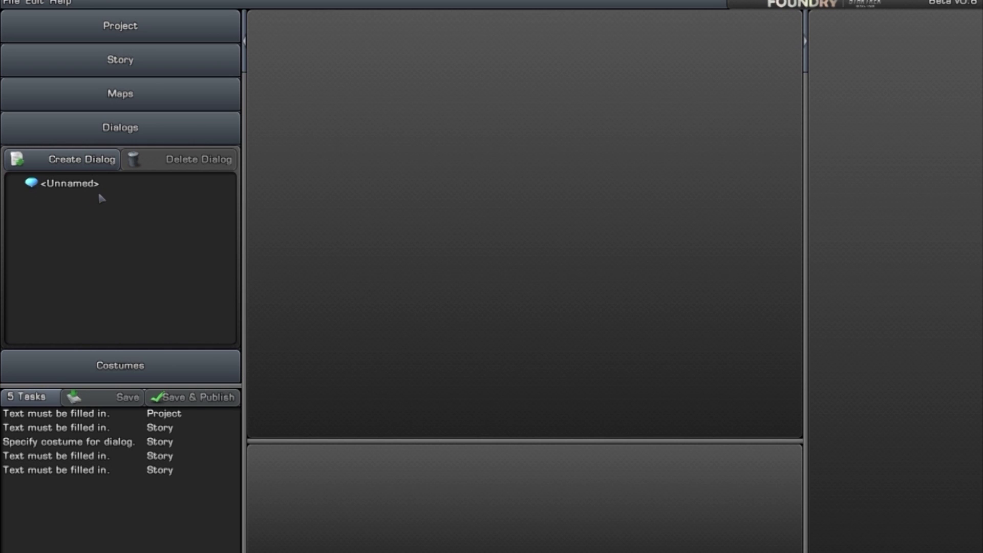
left_click(103, 373)
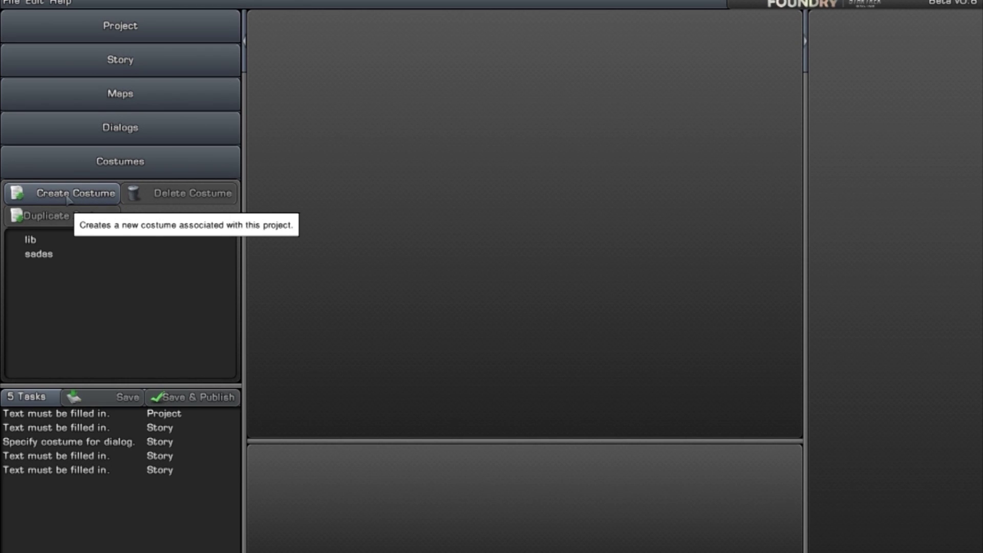
left_click(79, 198)
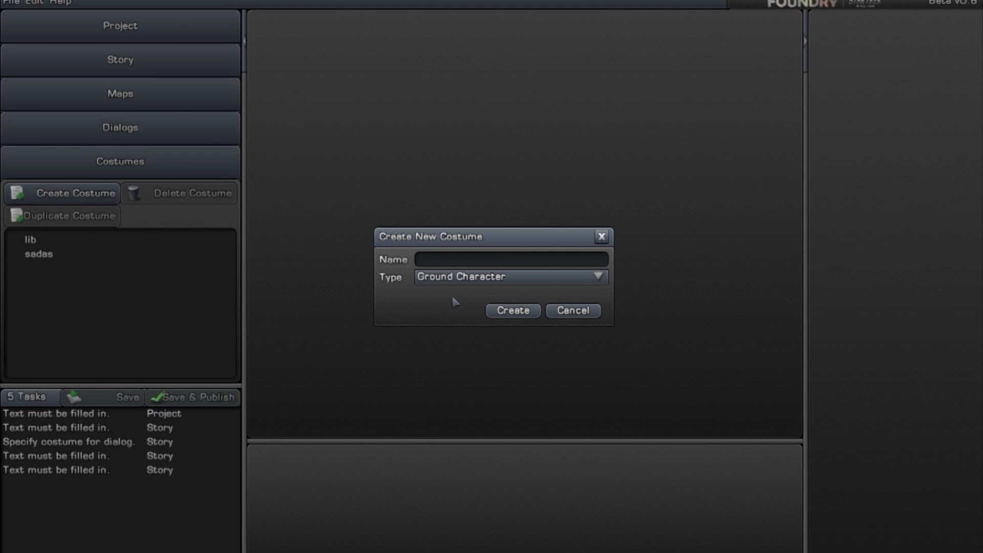
left_click(513, 314)
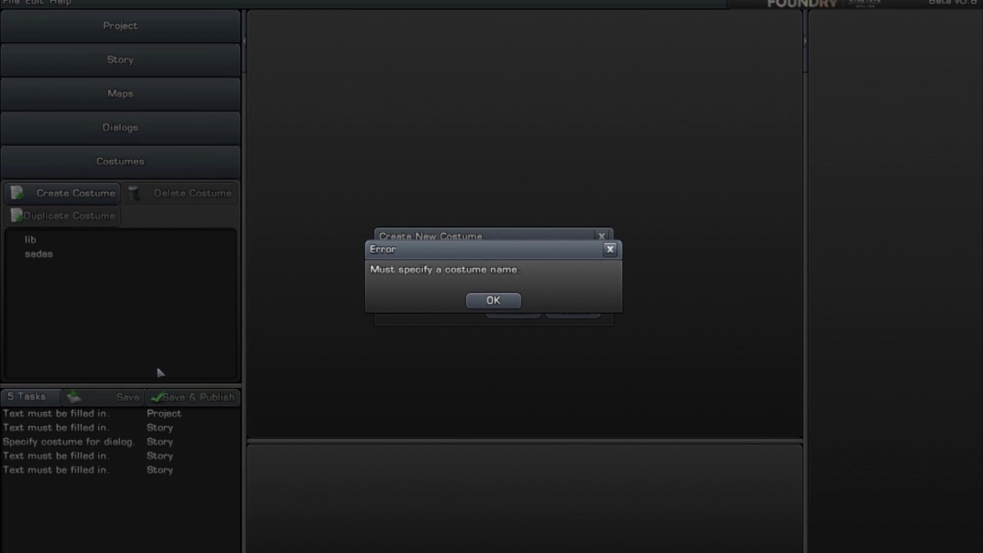
left_click(520, 302)
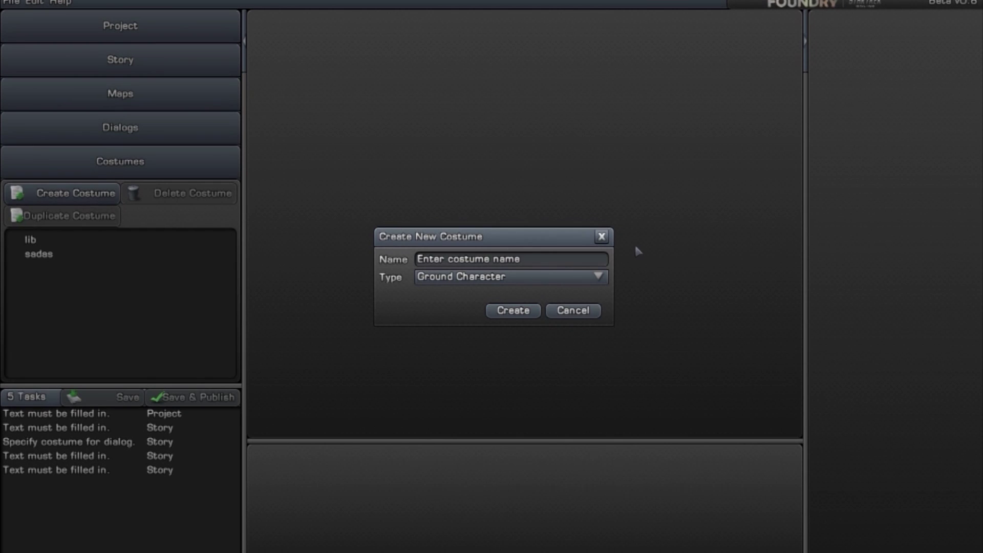
left_click(603, 237)
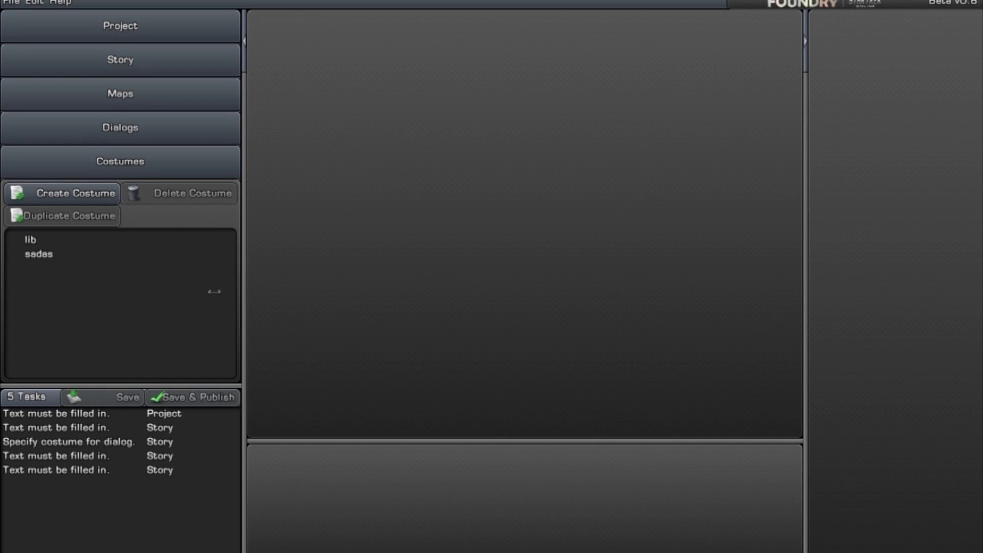
Return to the Space Race map, enlarge its properties area, and place a Borg Battleship NPC contact at about X 8.76, Z 72.14 km
left_click(139, 98)
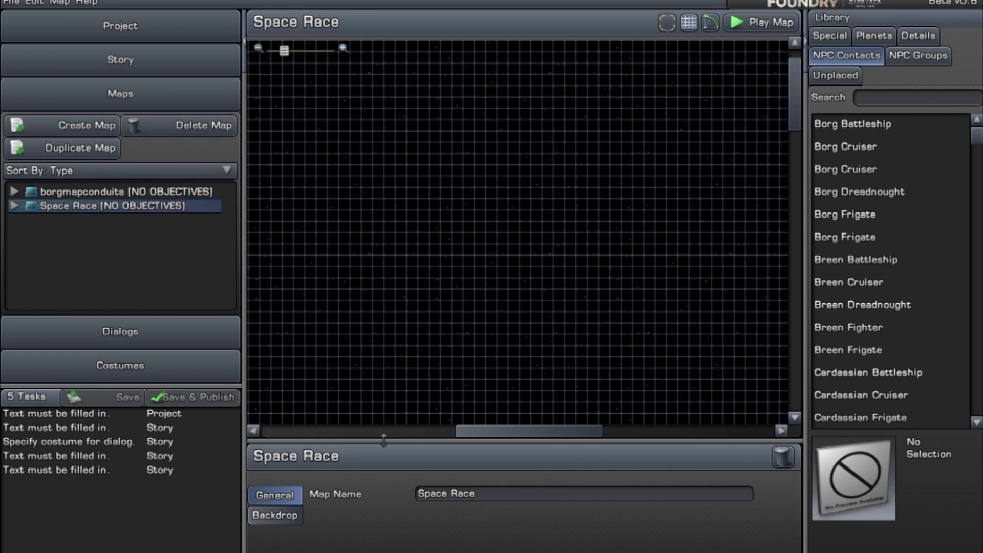
left_click_drag(383, 439, 398, 332)
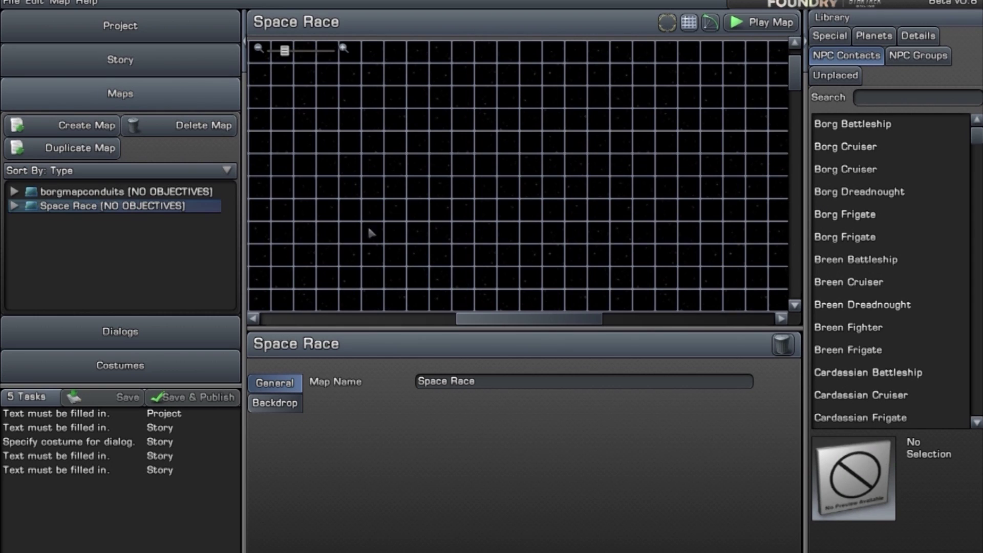
left_click(854, 126)
left_click(575, 130)
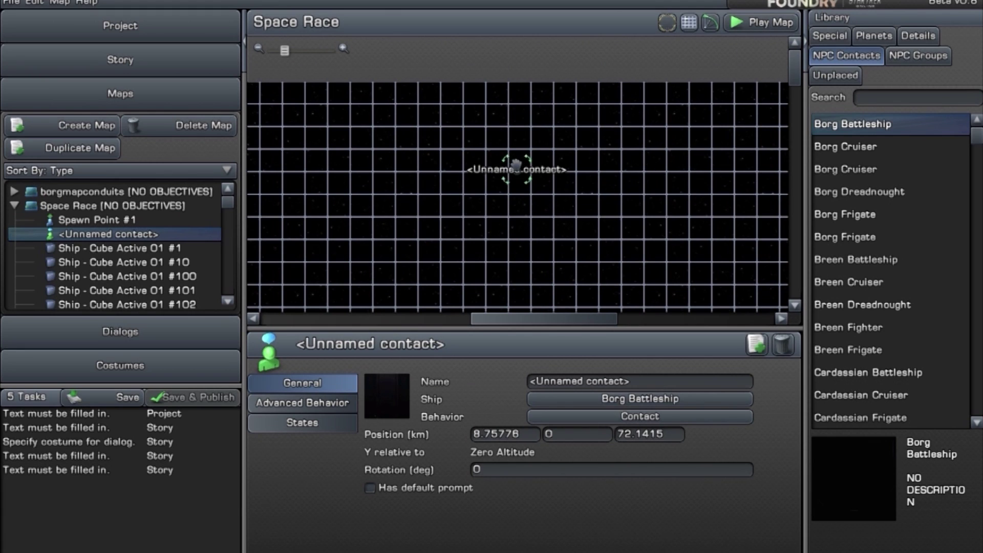
Remove the unnamed Borg Battleship contact from the Space Race map
left_click_drag(518, 168, 283, 92)
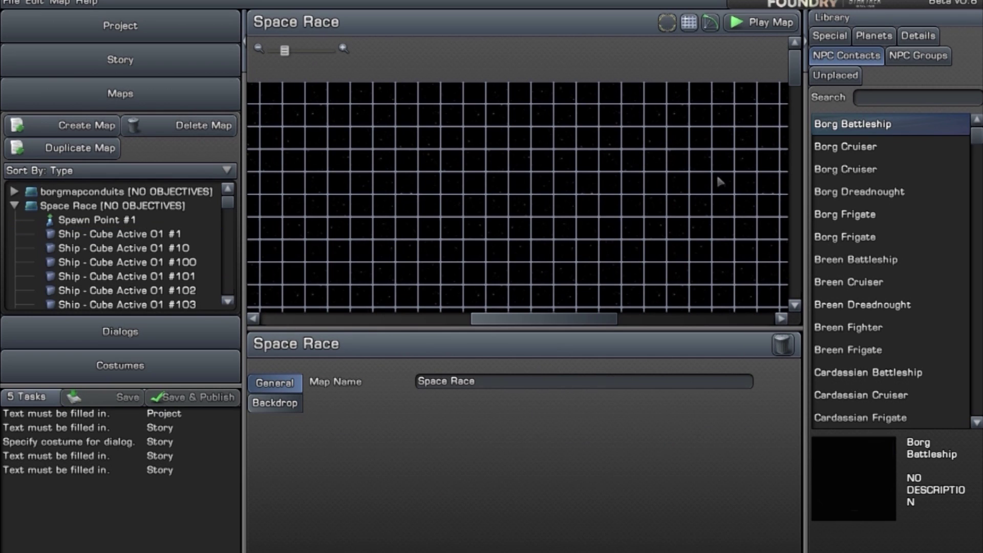
left_click_drag(796, 67, 798, 108)
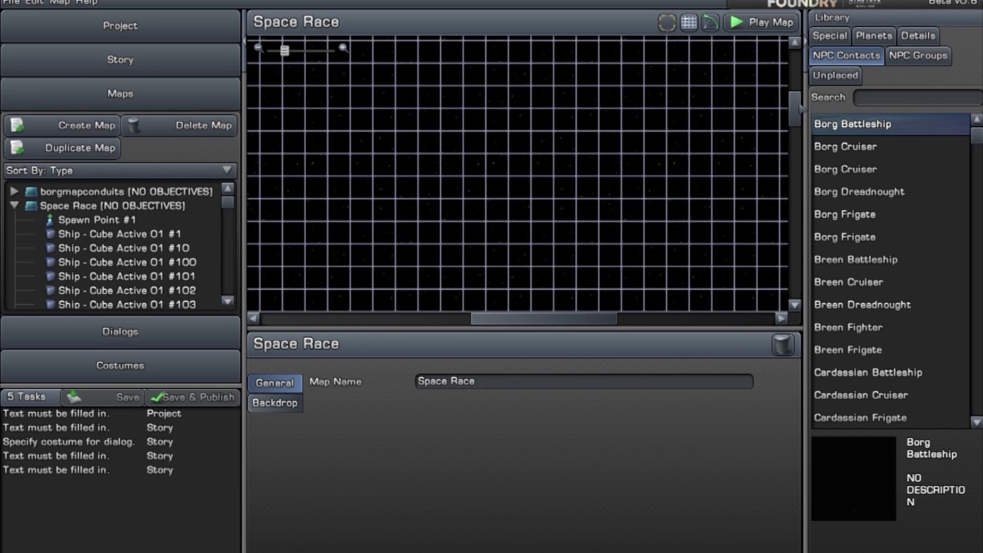